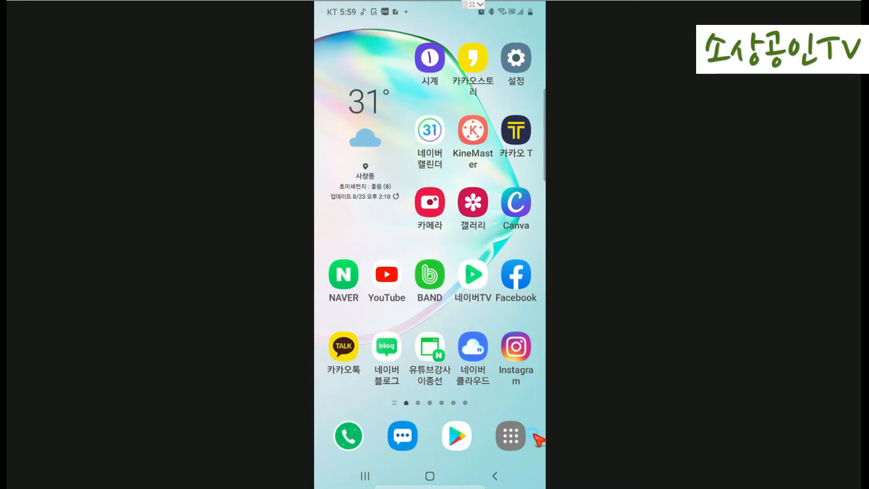
# - Open the Play Store on the phone and launch ZOOM Cloud Meetings from the "줌" search results
pyautogui.click(456, 445)
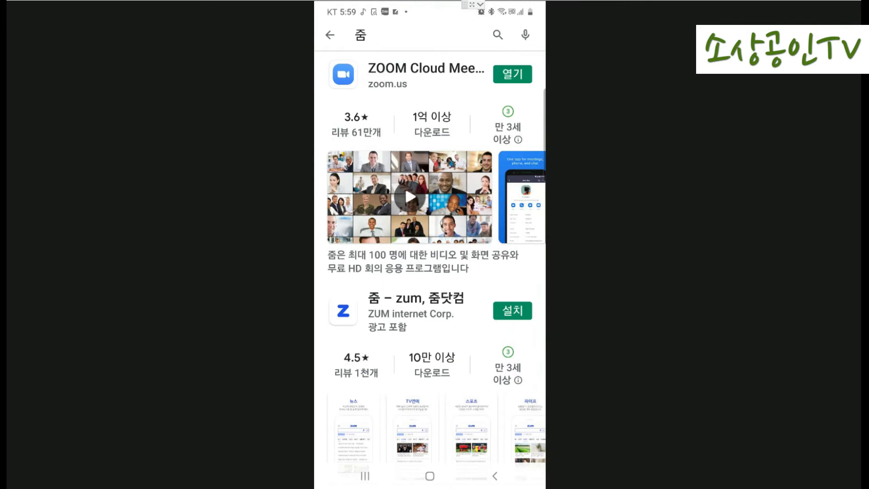
pyautogui.moveTo(365, 60)
pyautogui.mouseDown()
pyautogui.moveTo(391, 29)
pyautogui.moveTo(362, 73)
pyautogui.mouseUp()
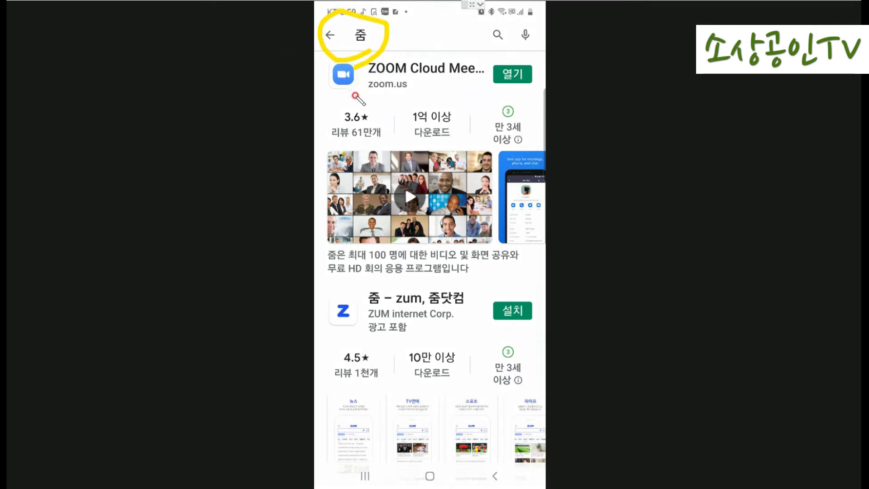
pyautogui.moveTo(331, 93)
pyautogui.mouseDown()
pyautogui.moveTo(476, 101)
pyautogui.moveTo(540, 51)
pyautogui.moveTo(328, 64)
pyautogui.moveTo(325, 99)
pyautogui.mouseUp()
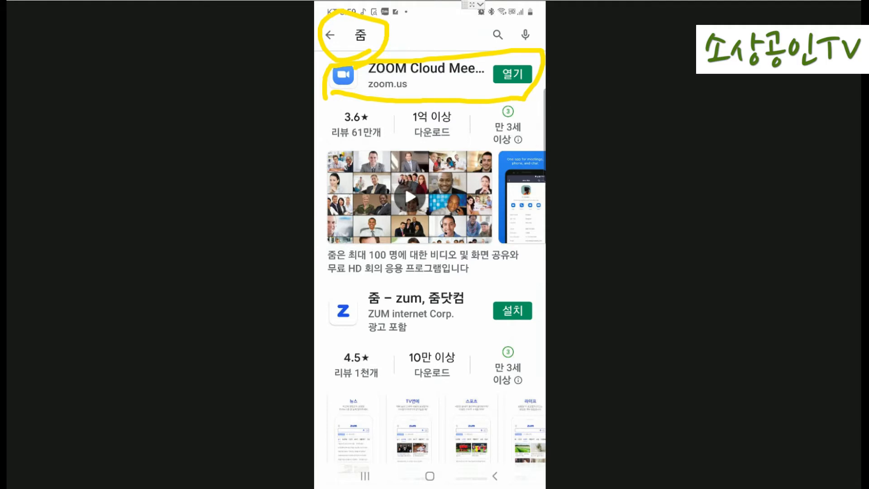
pyautogui.hotkey('ctrl', 'z')
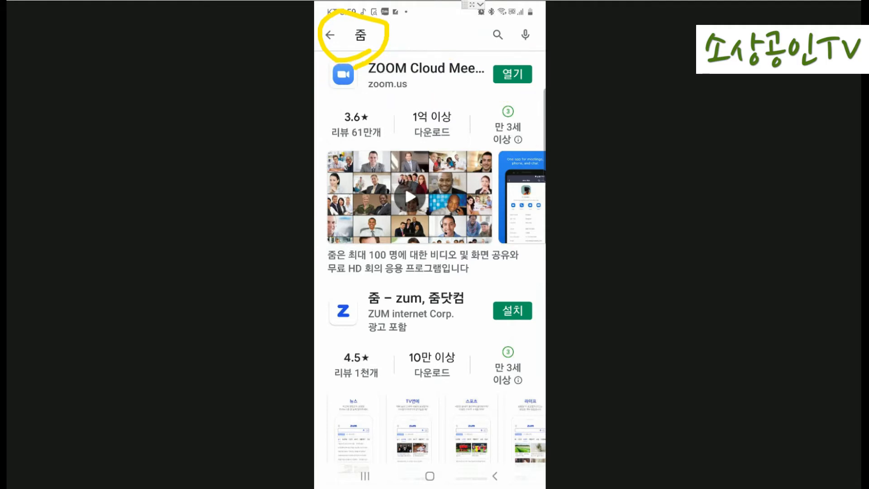
pyautogui.hotkey('ctrl', 'z')
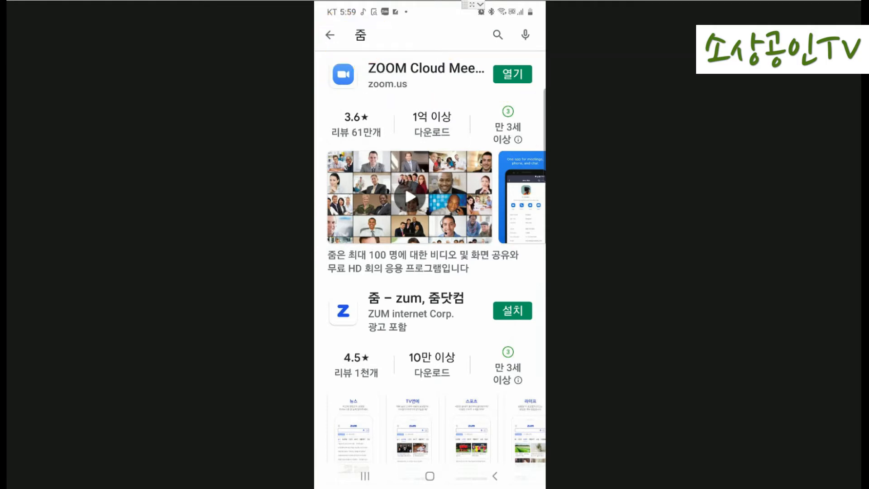
pyautogui.click(513, 74)
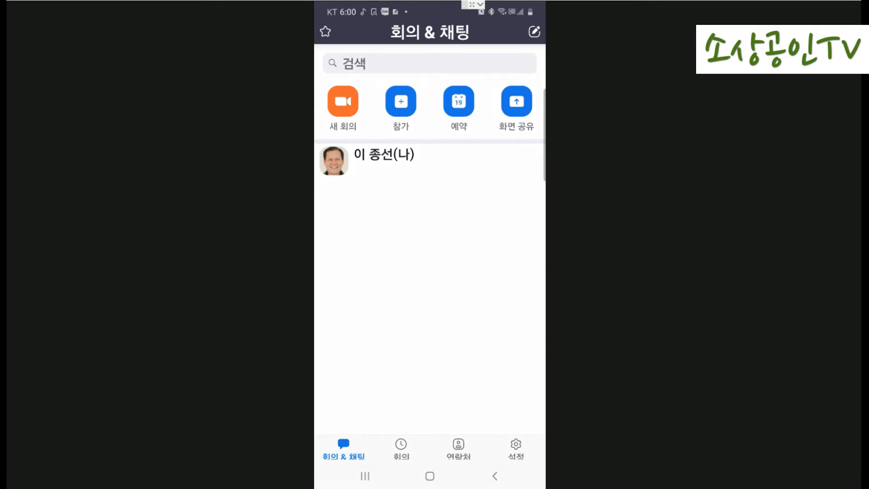
pyautogui.moveTo(355, 140)
pyautogui.mouseDown()
pyautogui.moveTo(368, 71)
pyautogui.moveTo(348, 154)
pyautogui.moveTo(378, 90)
pyautogui.moveTo(418, 155)
pyautogui.mouseUp()
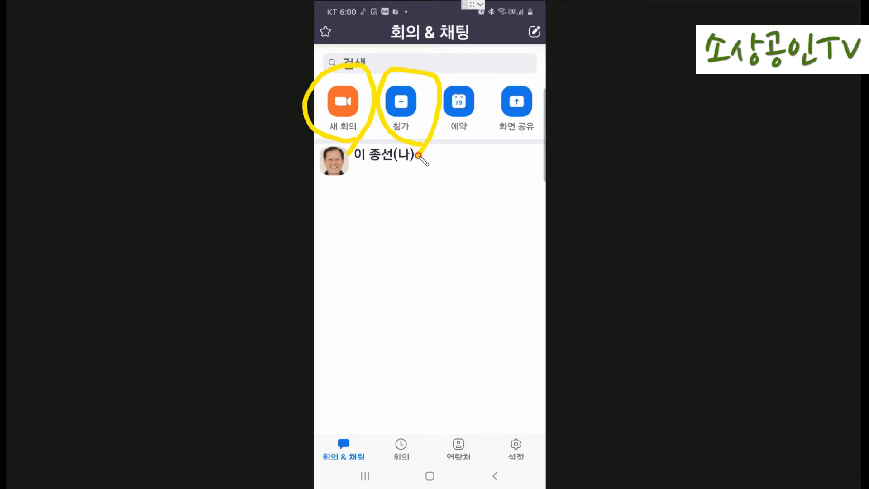
pyautogui.press('Escape')
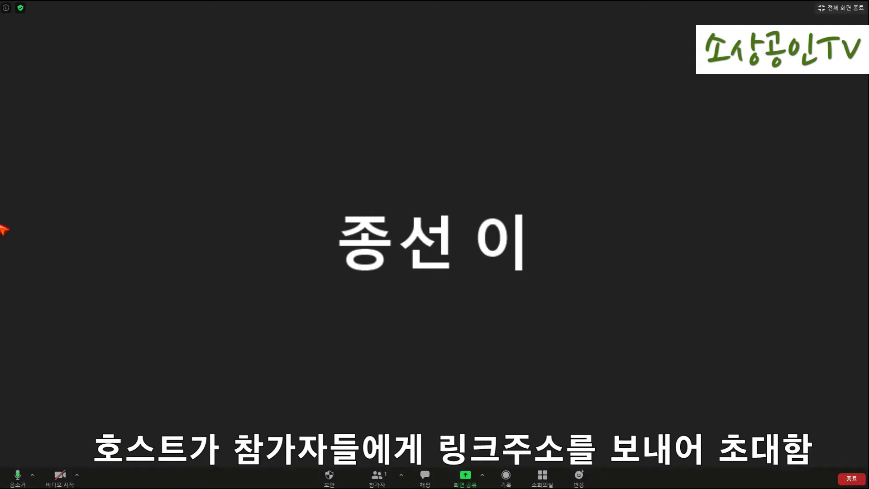
# - Examine the host meeting's information, including its meeting ID, passcode and invite link
pyautogui.click(5, 8)
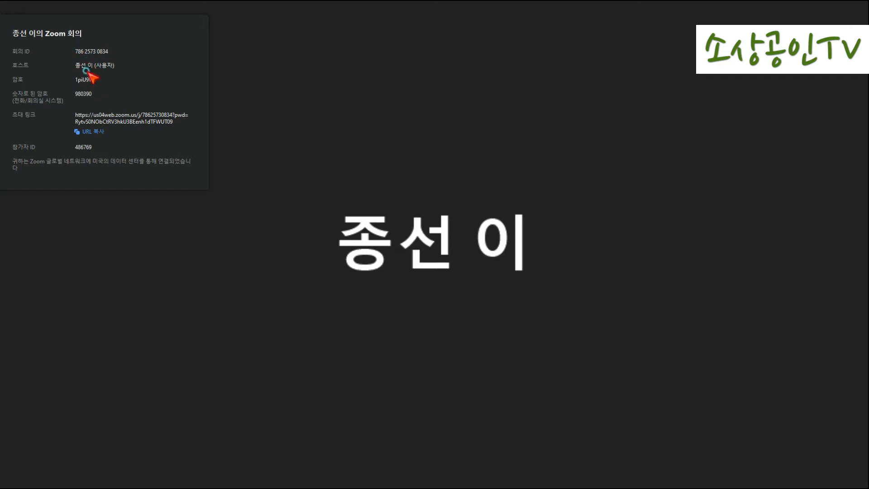
pyautogui.click(113, 100)
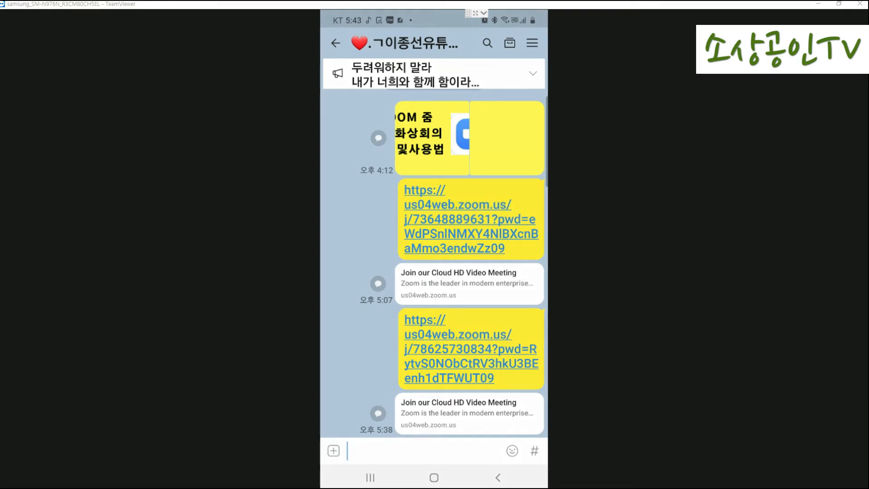
# - Switch the phone from the chat with the invite link to Zoom's video preview and join the meeting with video
pyautogui.moveTo(573, 425)
pyautogui.mouseDown()
pyautogui.moveTo(438, 433)
pyautogui.moveTo(457, 287)
pyautogui.moveTo(579, 433)
pyautogui.mouseUp()
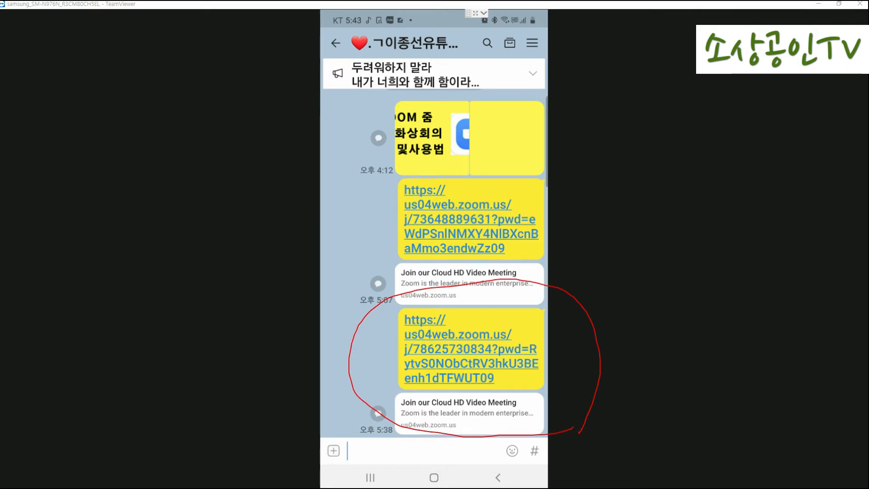
pyautogui.press('Escape')
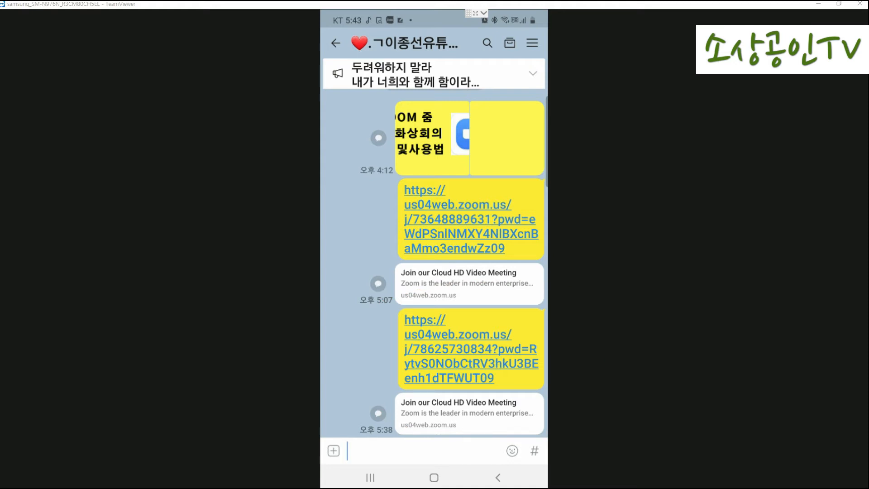
pyautogui.click(370, 478)
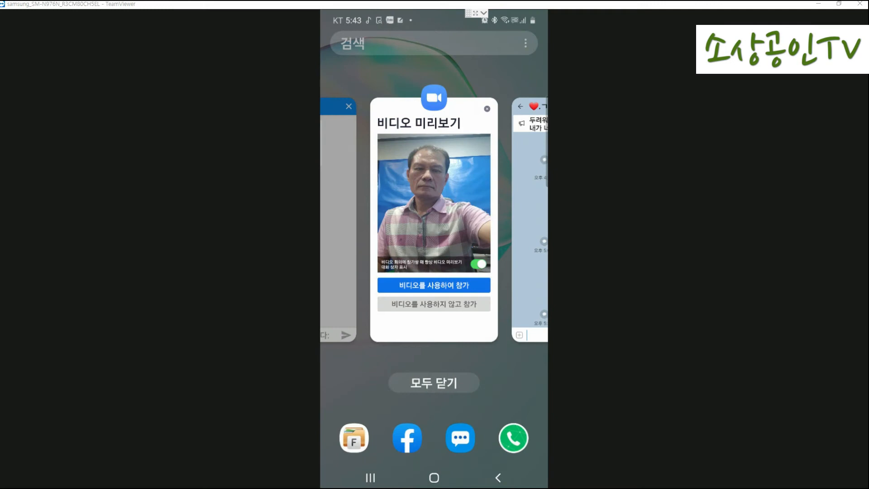
pyautogui.click(434, 219)
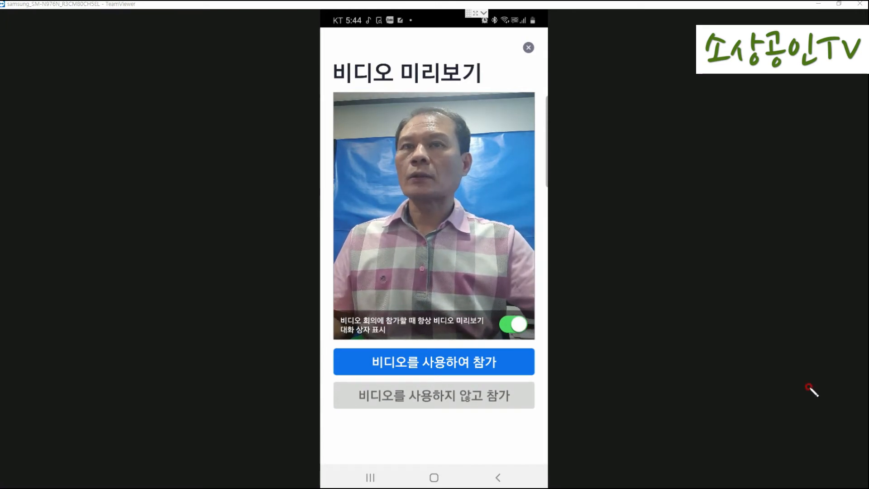
pyautogui.click(443, 360)
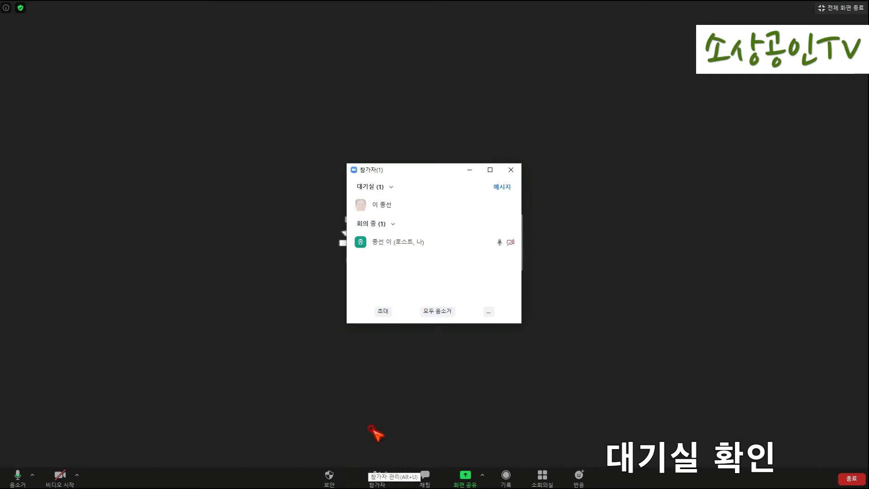
# - As host, admit the waiting participant from the waiting room into the meeting
pyautogui.moveTo(360, 199)
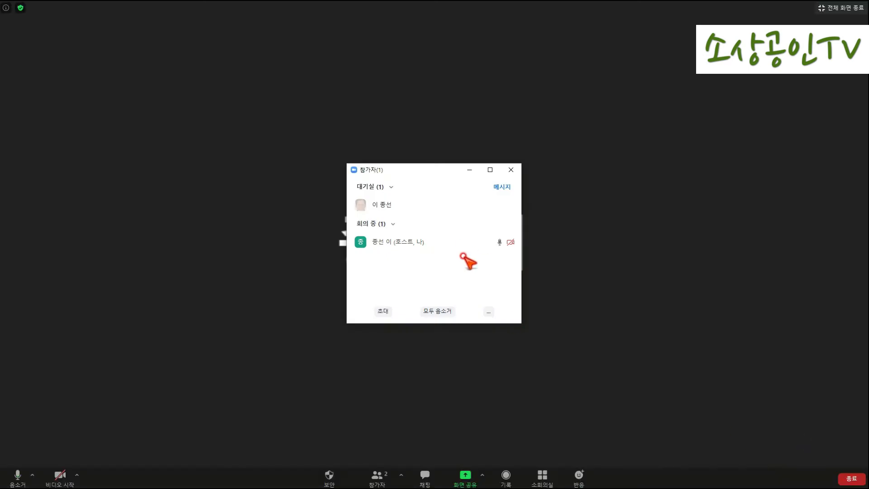
pyautogui.moveTo(361, 207)
pyautogui.click(475, 204)
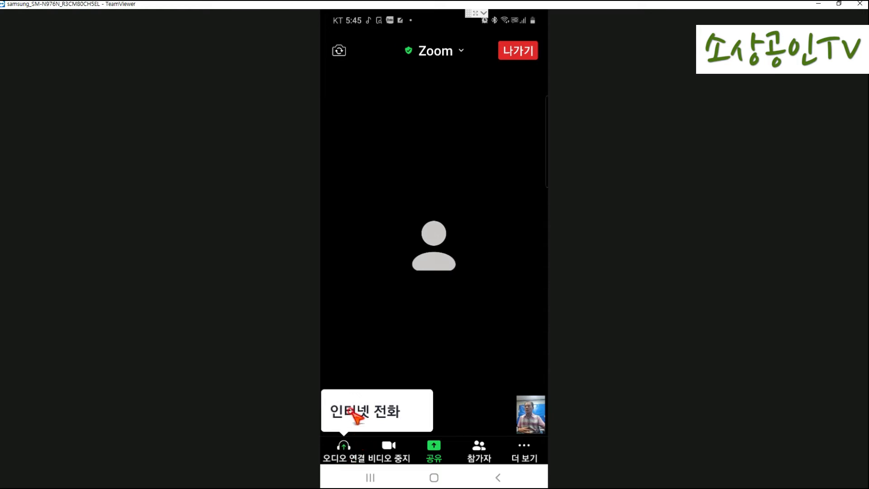
# - Connect the phone's meeting audio through the internet call option (인터넷 전화)
pyautogui.click(343, 444)
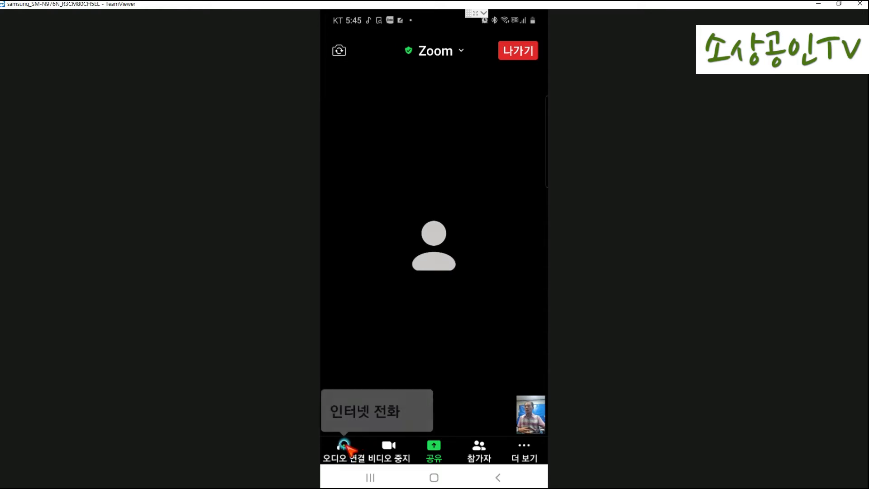
pyautogui.click(353, 407)
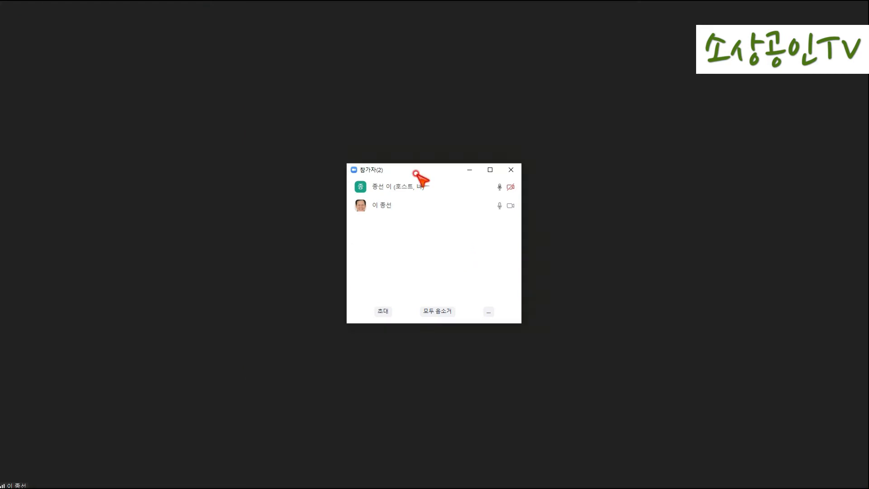
# - Open the host's meeting chat window and move it clear of the participants window
pyautogui.click(424, 476)
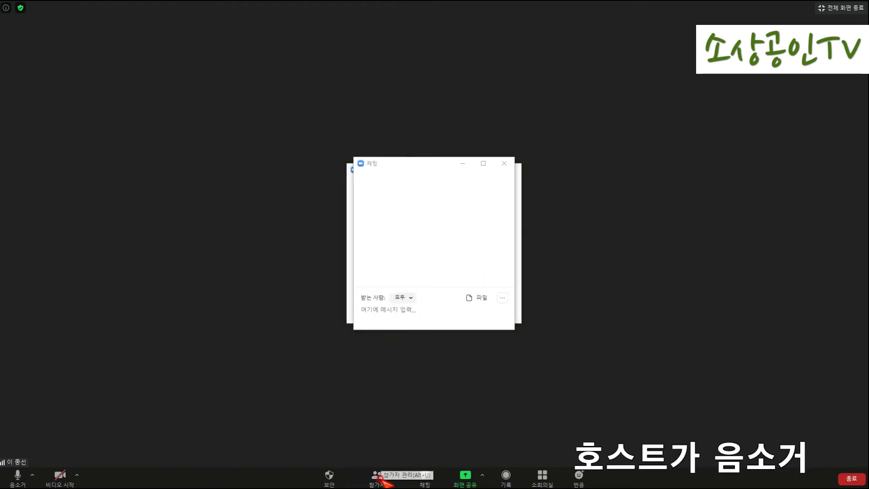
pyautogui.moveTo(429, 167); pyautogui.dragTo(728, 65)
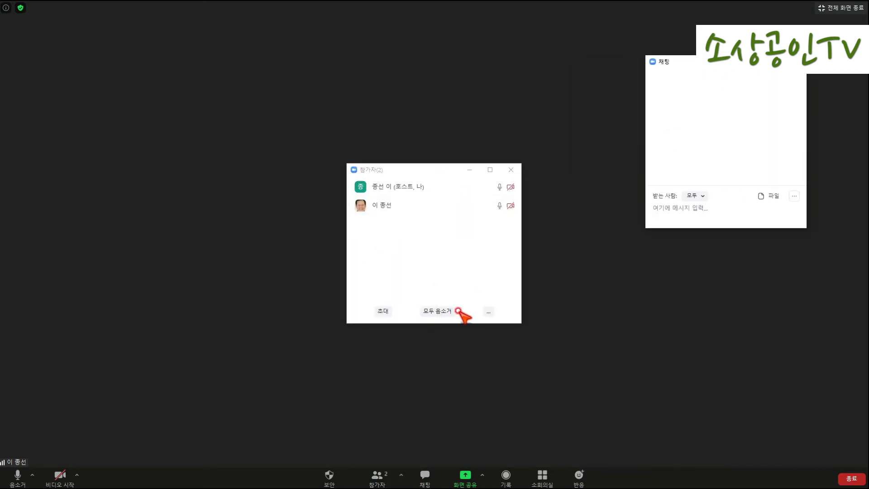
# - Mute all current and new participants, without allowing them to unmute themselves
pyautogui.click(436, 312)
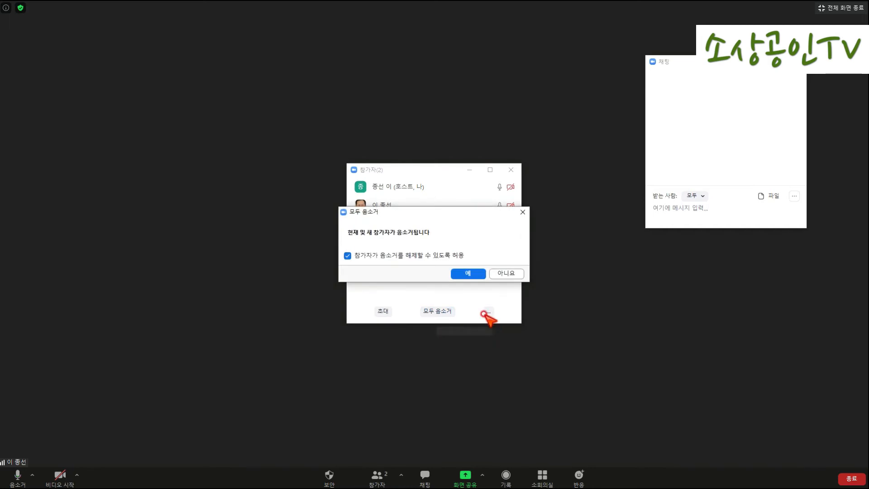
pyautogui.click(408, 257)
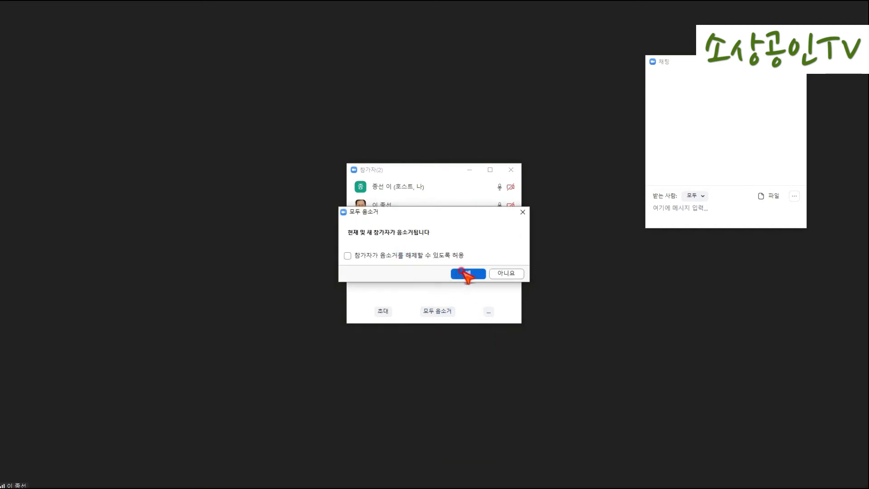
pyautogui.click(462, 274)
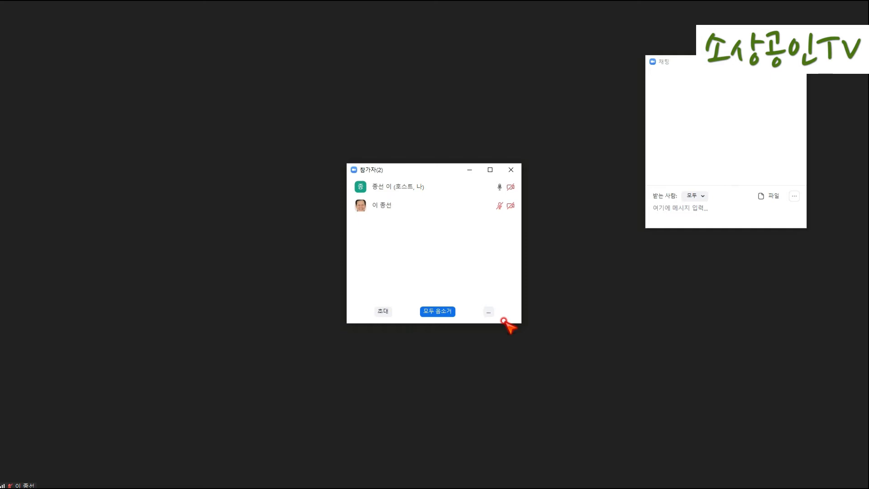
# - Move the chat window lower and place the participants window above it, clear of the meeting's center
pyautogui.moveTo(520, 179)
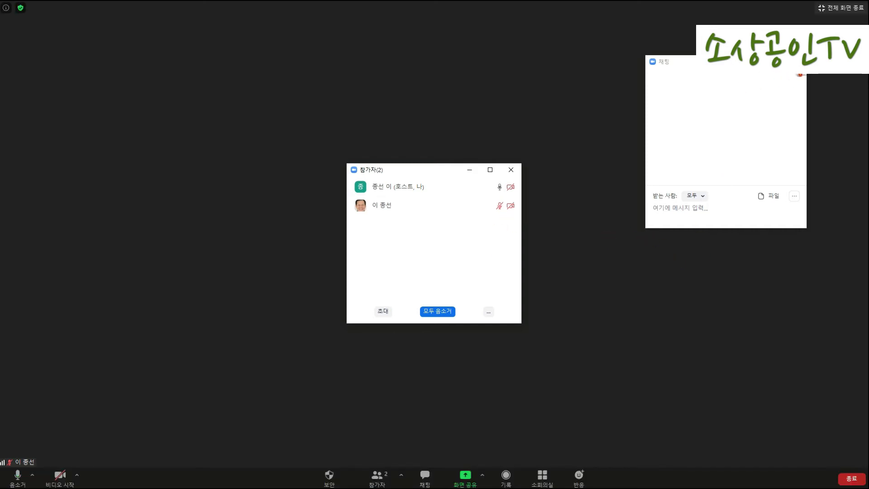
pyautogui.moveTo(716, 66); pyautogui.dragTo(773, 311)
pyautogui.moveTo(429, 171); pyautogui.dragTo(773, 27)
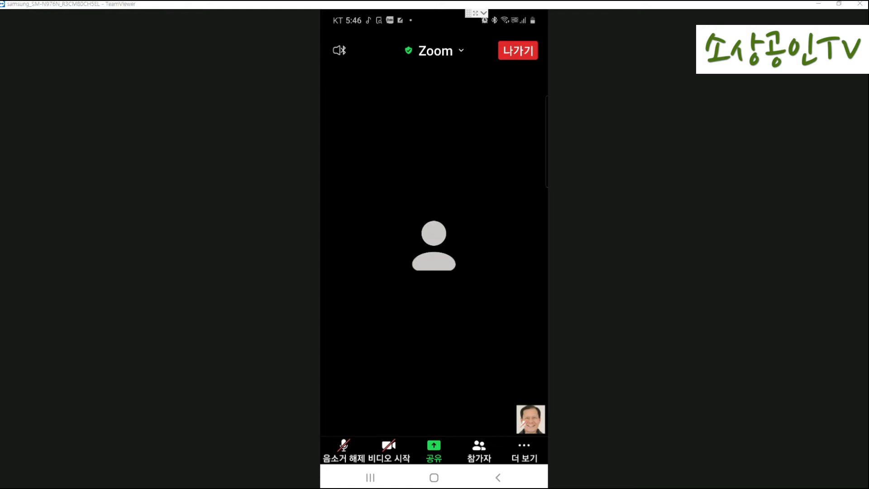
# - Check the meeting's participant list on the phone and return to the meeting view
pyautogui.moveTo(560, 79)
pyautogui.mouseDown()
pyautogui.moveTo(512, 90)
pyautogui.moveTo(580, 82)
pyautogui.moveTo(567, 83)
pyautogui.mouseUp()
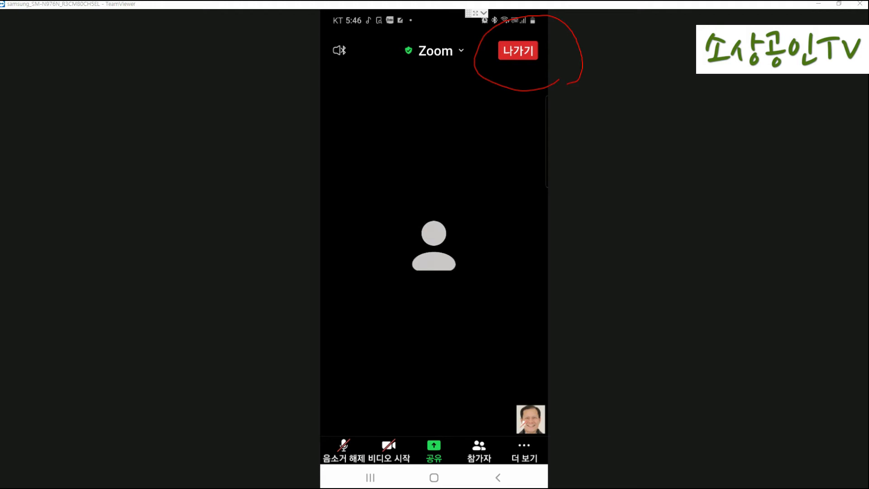
pyautogui.press('Escape')
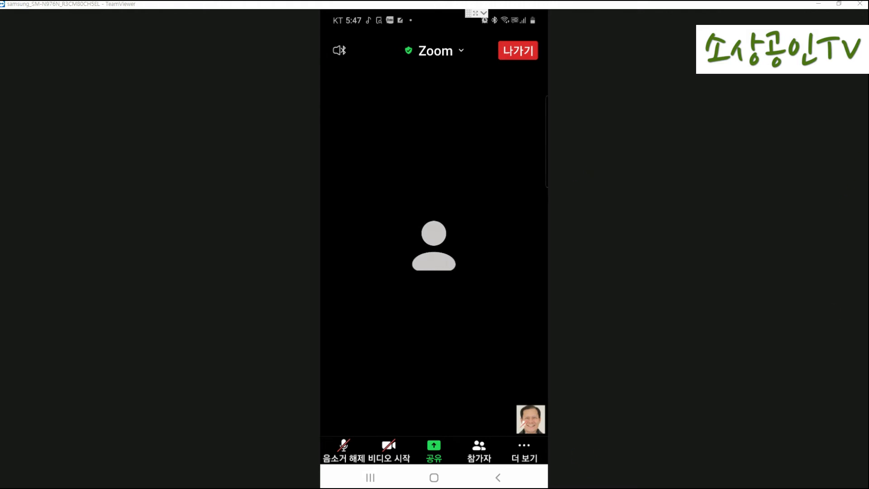
pyautogui.click(479, 452)
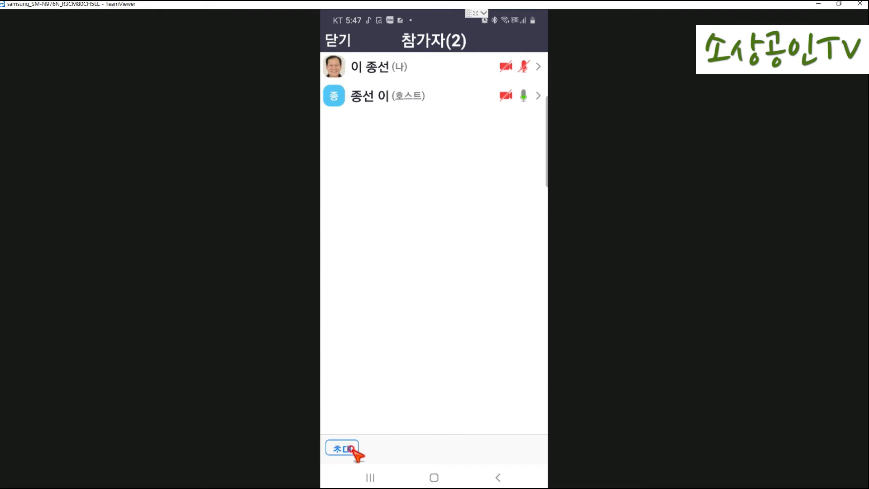
pyautogui.click(336, 41)
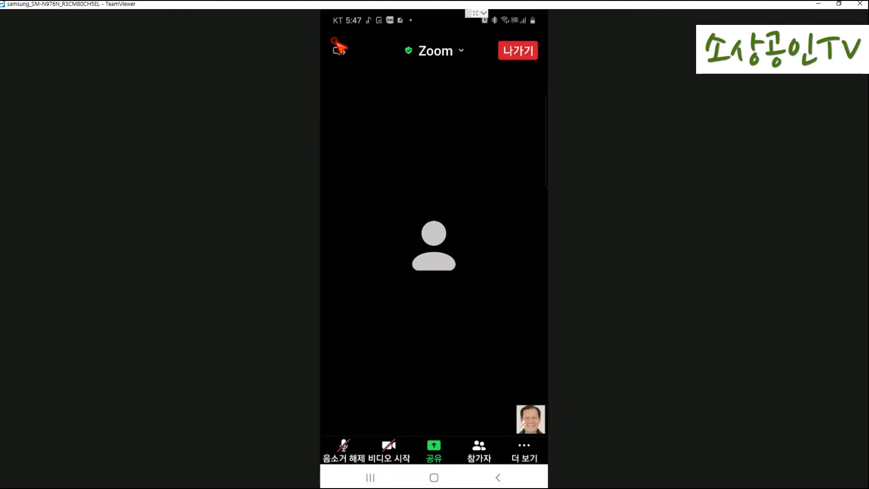
# - Open the meeting chat on the phone and start a message to everyone (모두)
pyautogui.click(524, 449)
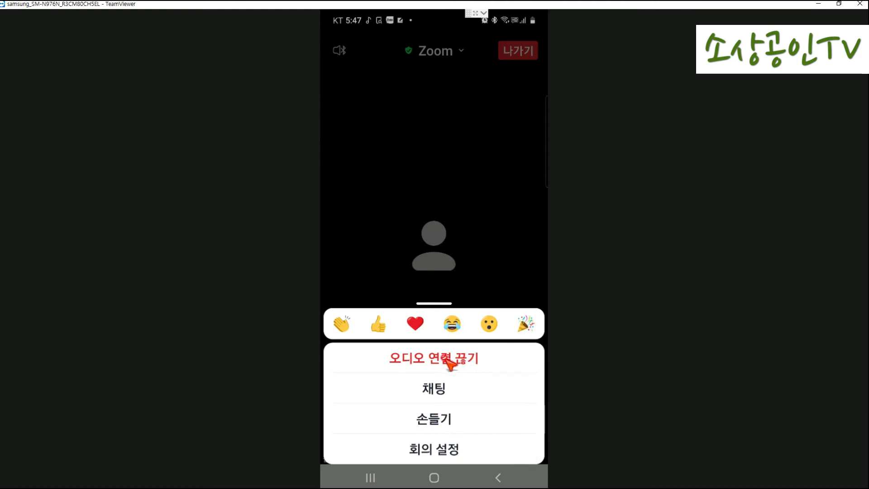
pyautogui.click(435, 391)
pyautogui.click(386, 433)
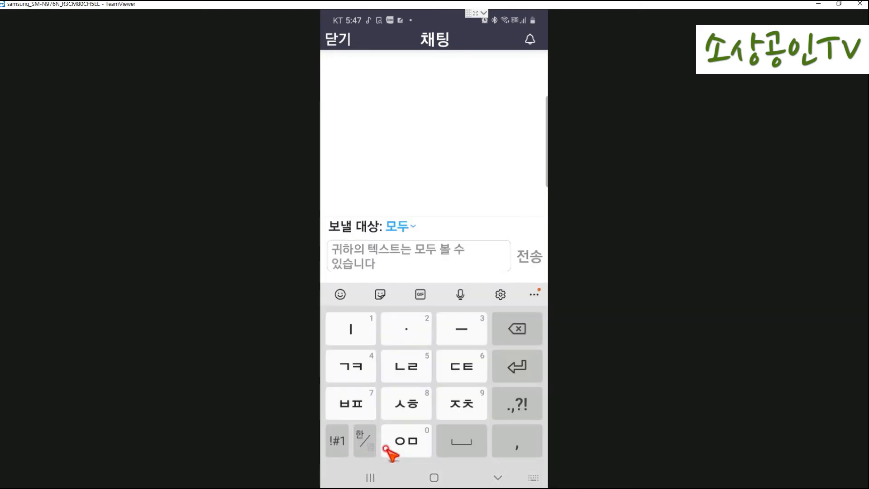
pyautogui.write('이')
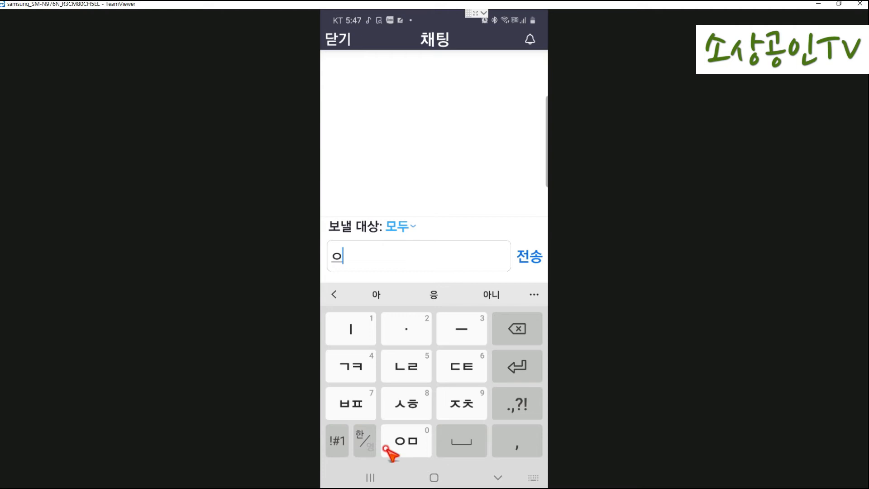
pyautogui.write('·ㄴ녀')
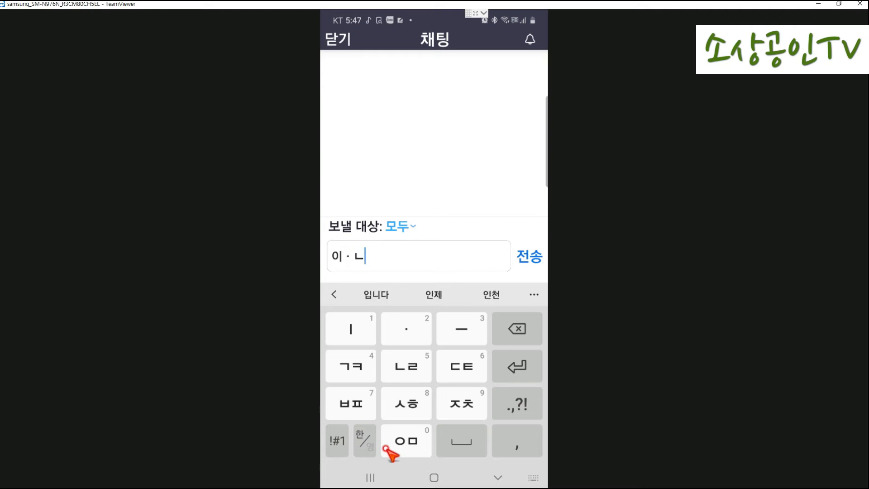
pyautogui.press('BackSpace')
pyautogui.press('BackSpace')
pyautogui.press('BackSpace')
pyautogui.press('BackSpace')
pyautogui.press('BackSpace')
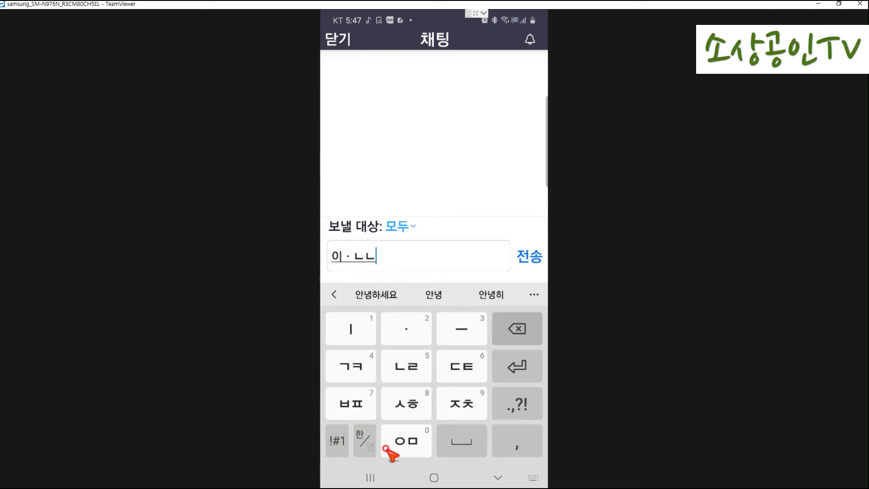
# - Send the message "안녕하세요 ~" to everyone in the phone's meeting chat and return to the meeting view
pyautogui.write('아')
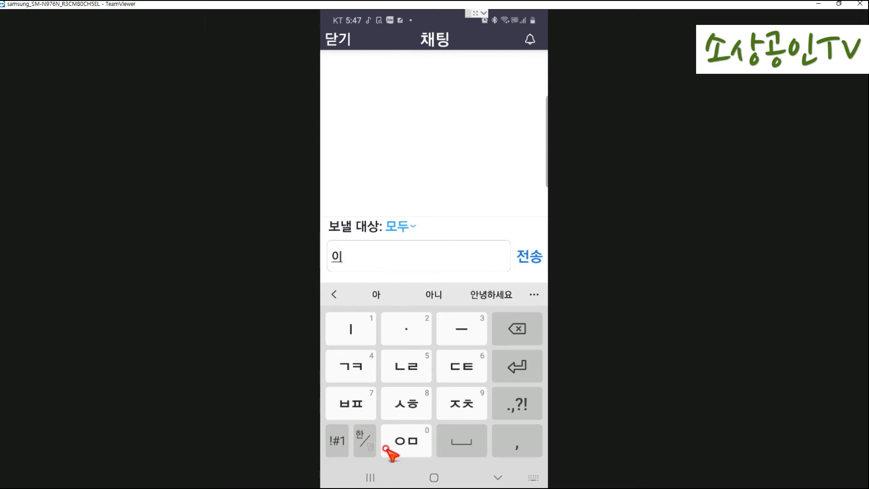
pyautogui.write('ㄴ녀')
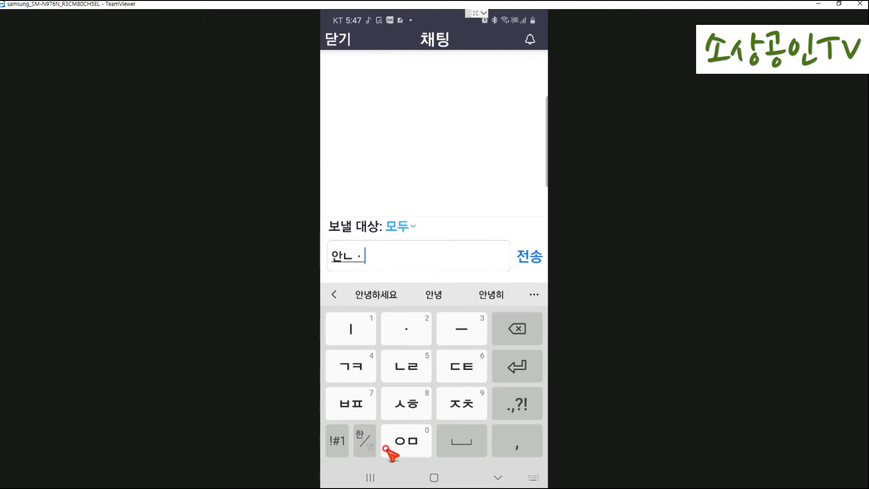
pyautogui.write('ㅇ하세요')
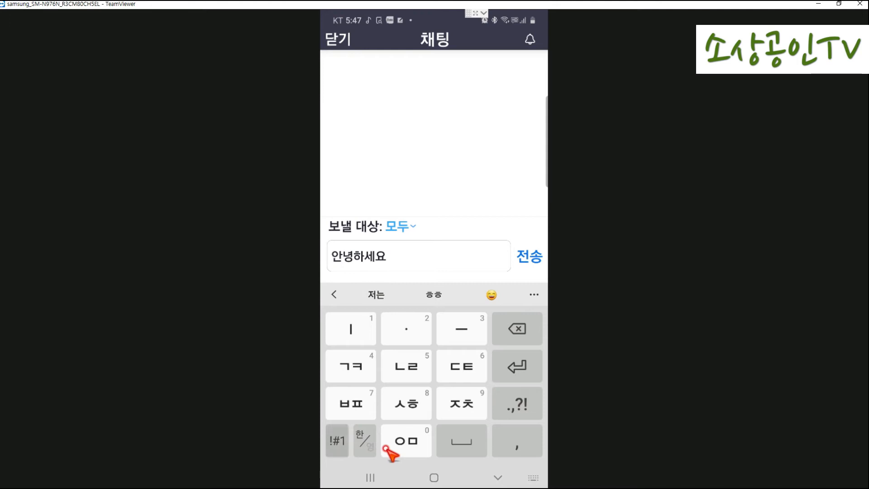
pyautogui.press('Return')
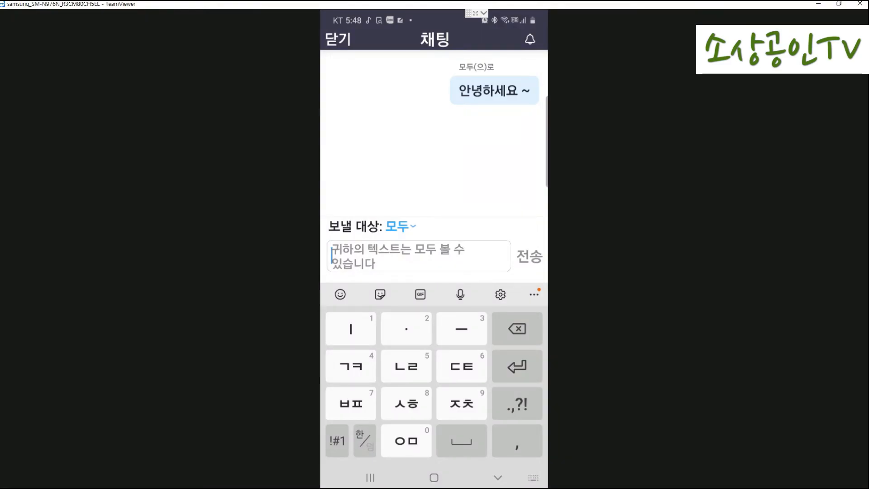
pyautogui.click(337, 41)
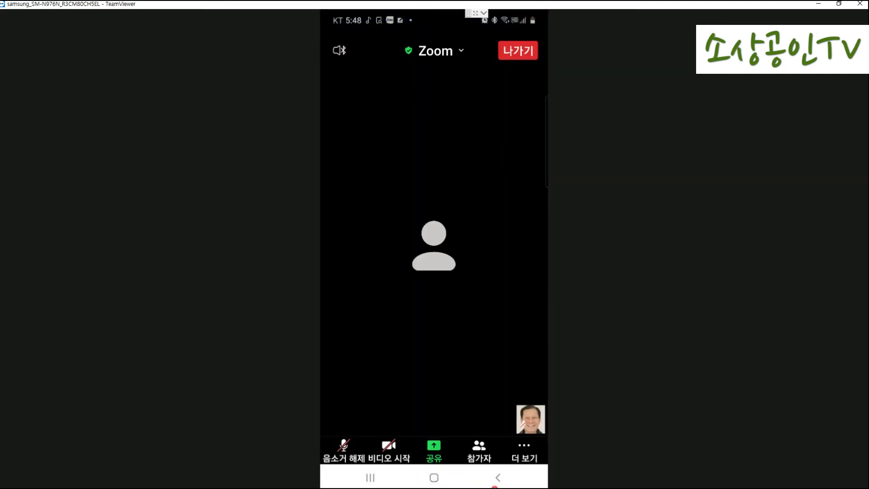
# - Raise the participant's hand (손들기) in the meeting on the phone and lower it again
pyautogui.click(525, 452)
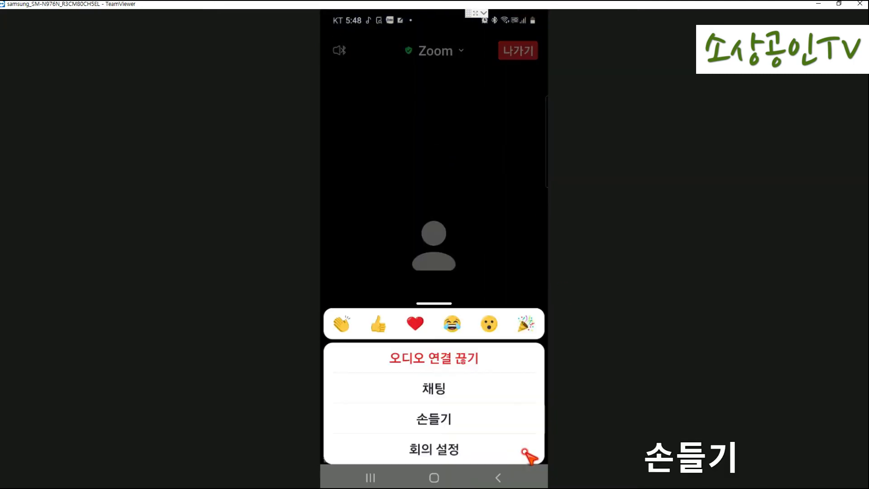
pyautogui.click(424, 427)
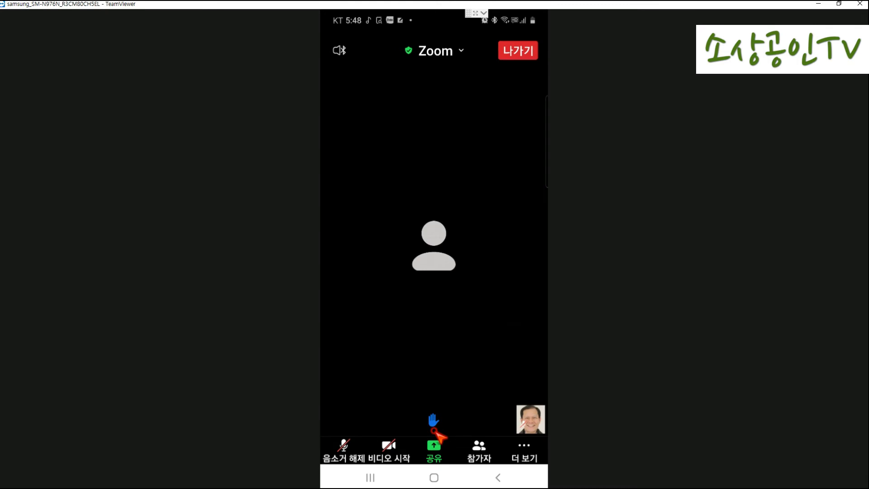
pyautogui.click(523, 451)
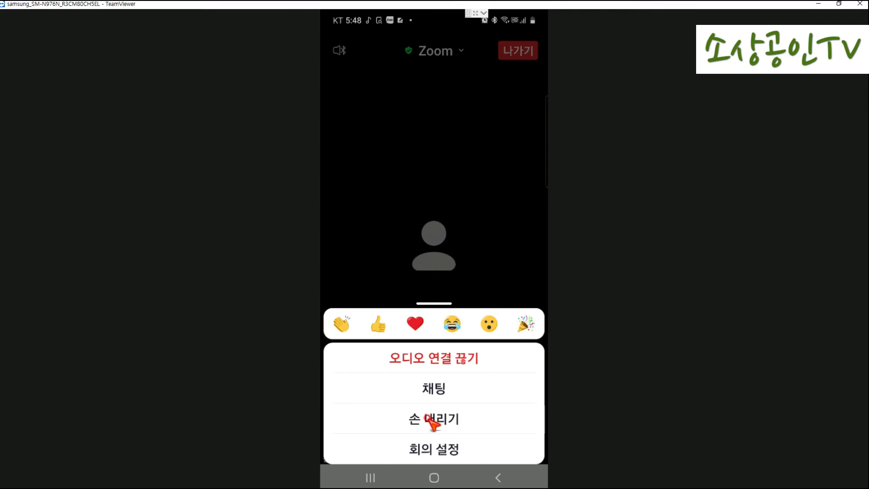
pyautogui.click(433, 422)
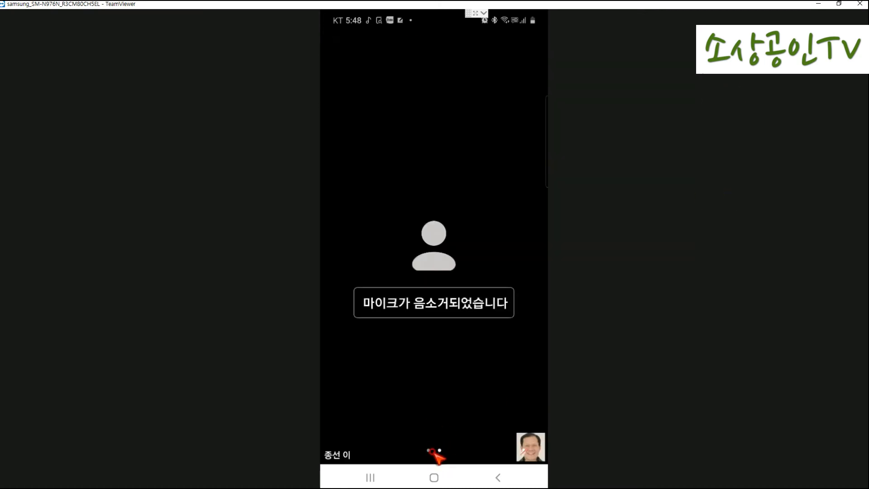
# - Share the 스토어팜강의안_ver01 PowerPoint window from the host computer in the meeting
pyautogui.click(501, 400)
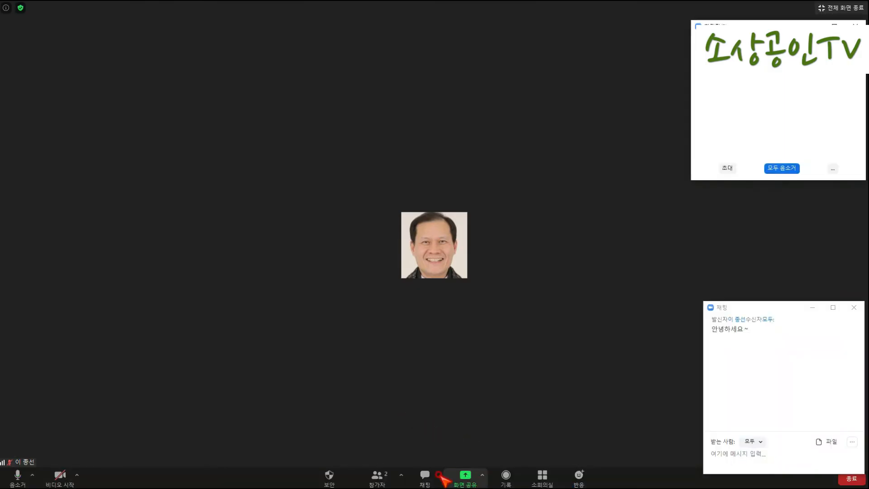
pyautogui.click(462, 475)
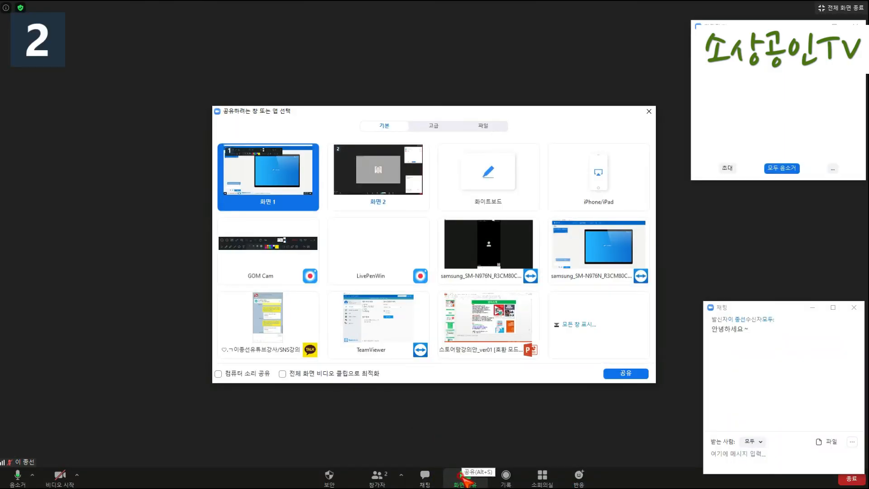
pyautogui.click(489, 325)
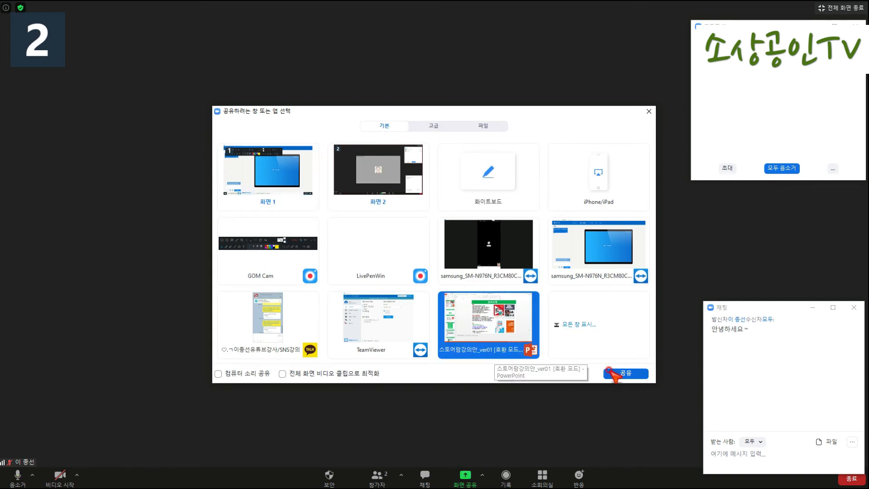
pyautogui.click(626, 373)
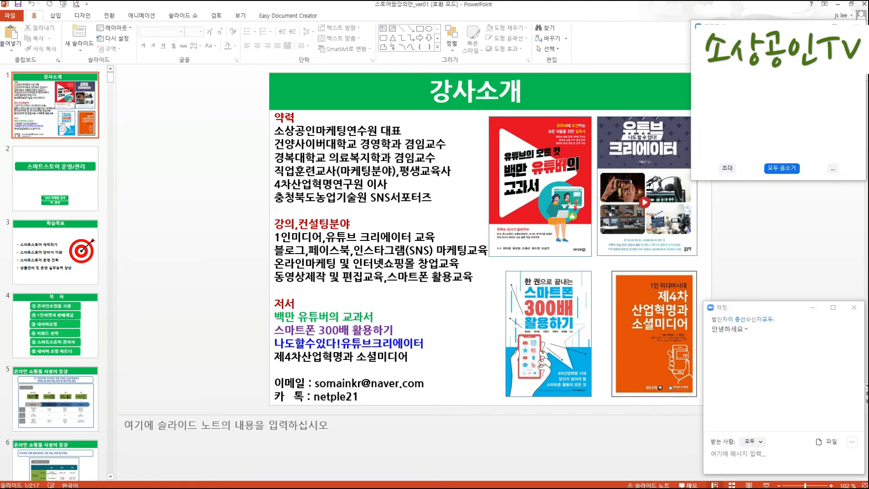
# - Switch to the TeamViewer view of the phone and close the meeting's participants and chat windows
pyautogui.hotkey('alt', 'Tab')
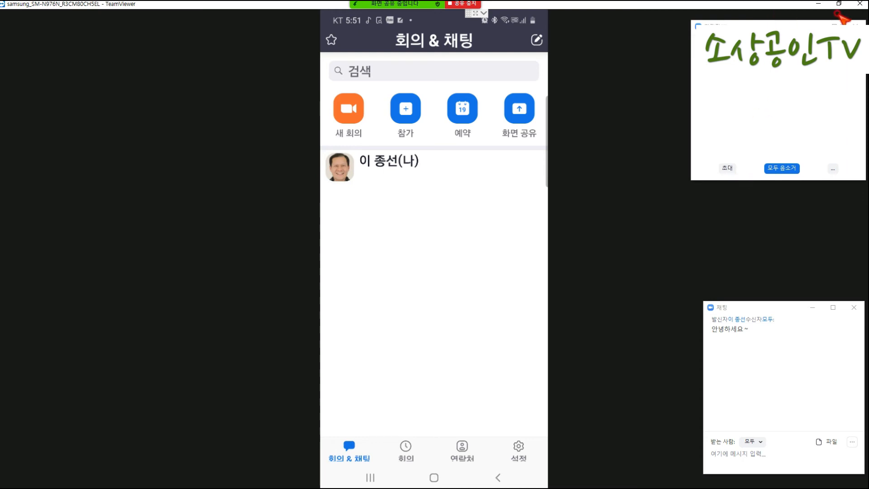
pyautogui.click(855, 22)
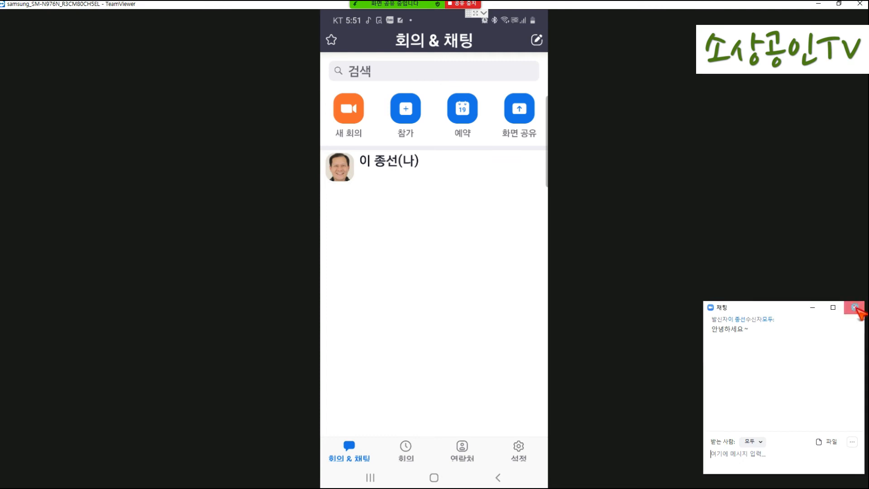
pyautogui.click(854, 307)
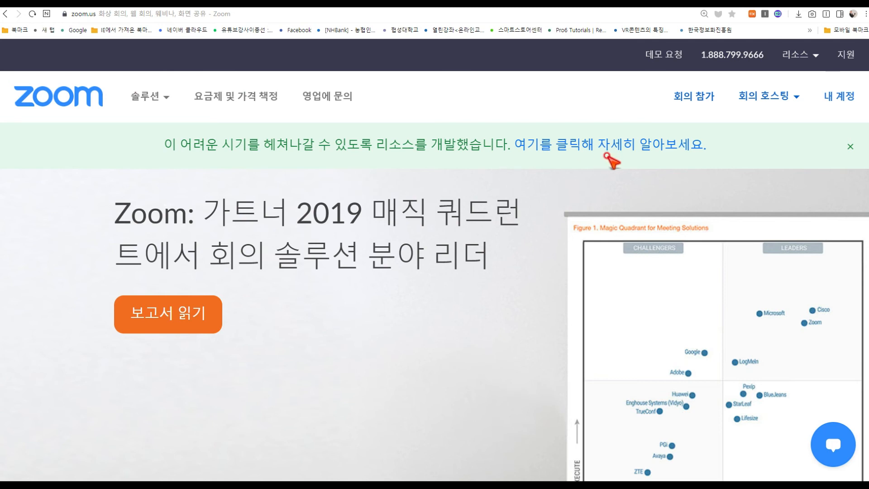
# - Open the meeting client (회의 클라이언트) download page from the footer of the Zoom website
pyautogui.scroll(-3, 578, 170)
pyautogui.scroll(-20, 536, 185)
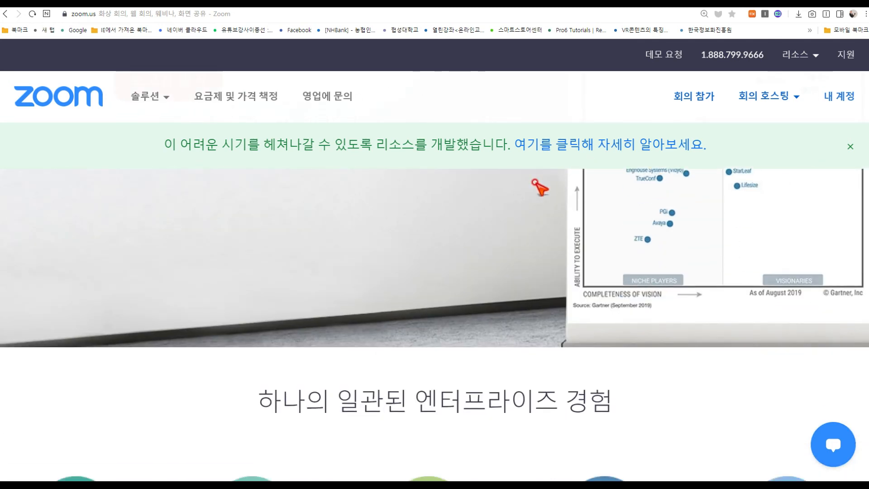
pyautogui.scroll(-10, 536, 187)
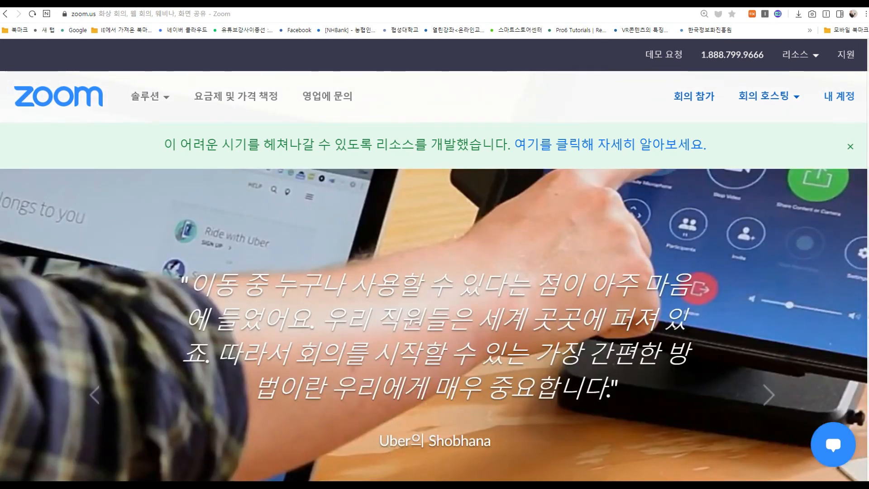
pyautogui.scroll(-10, 268, 303)
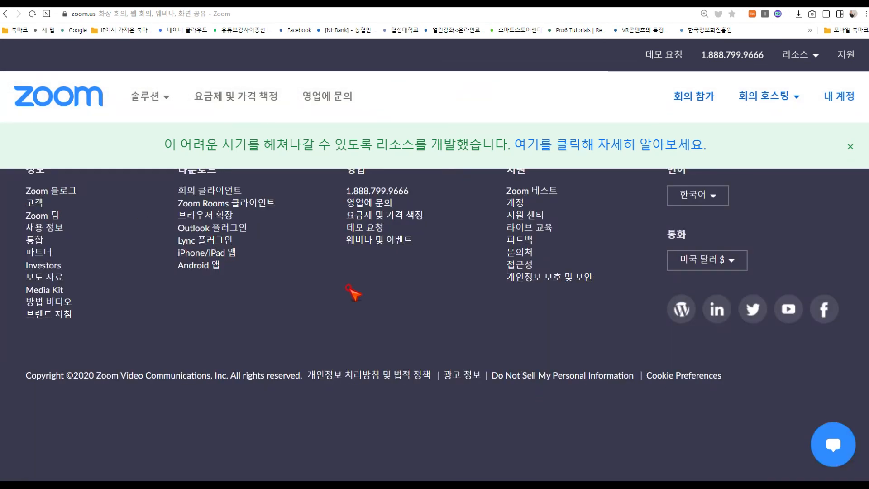
pyautogui.scroll(2, 353, 291)
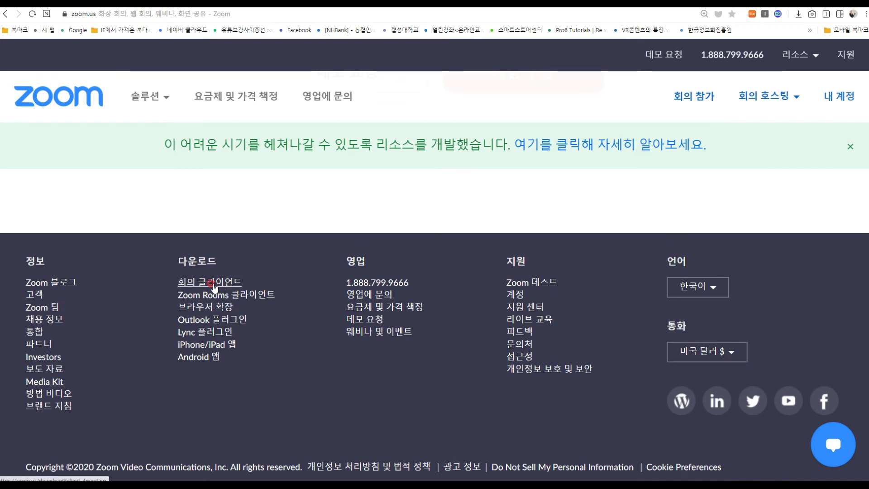
pyautogui.click(215, 288)
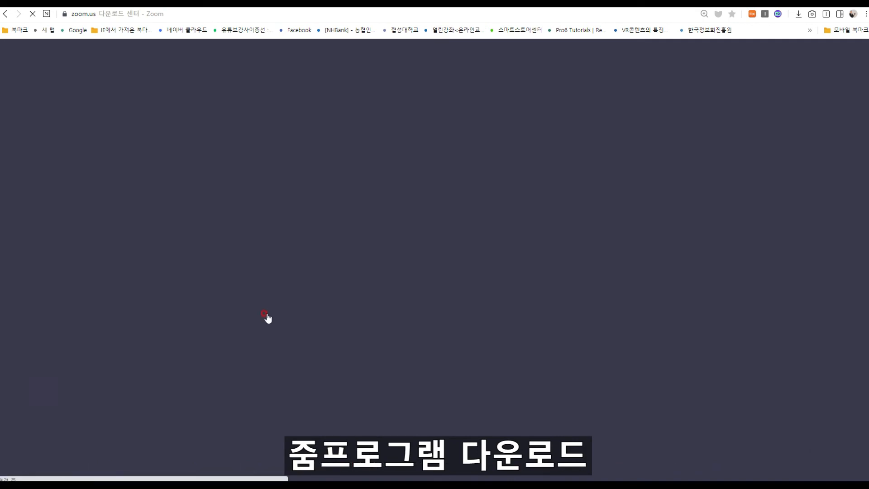
# - Request the installer of the Zoom client for meetings and dismiss the file download prompt
pyautogui.scroll(-3, 267, 307)
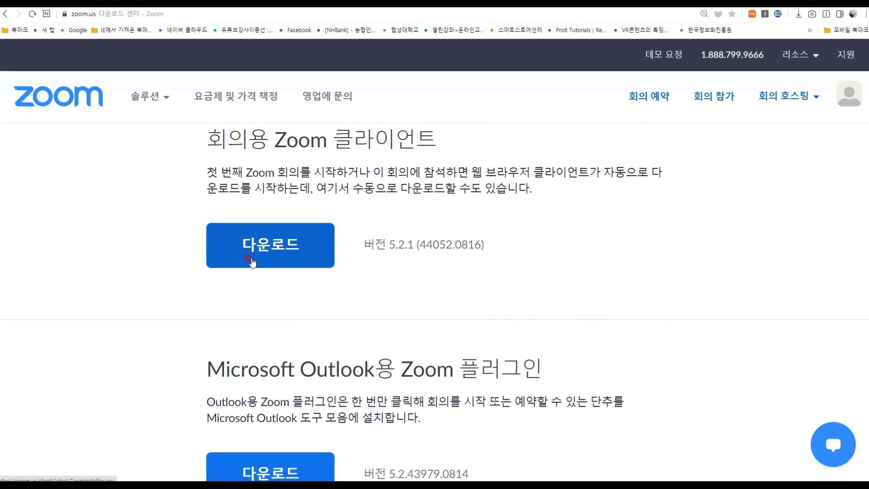
pyautogui.click(264, 253)
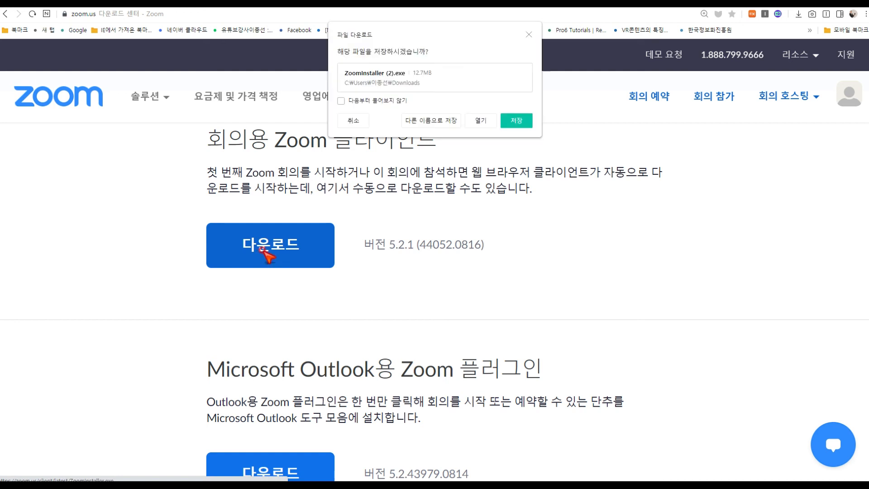
pyautogui.click(503, 121)
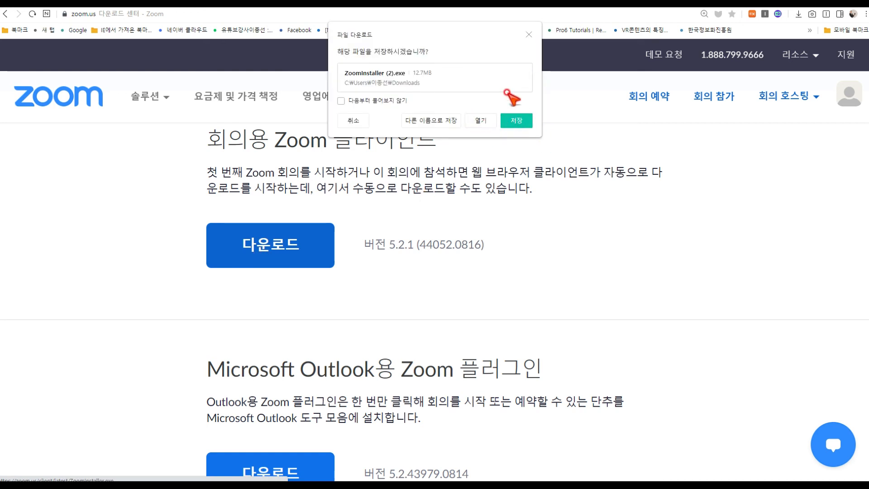
pyautogui.click(525, 34)
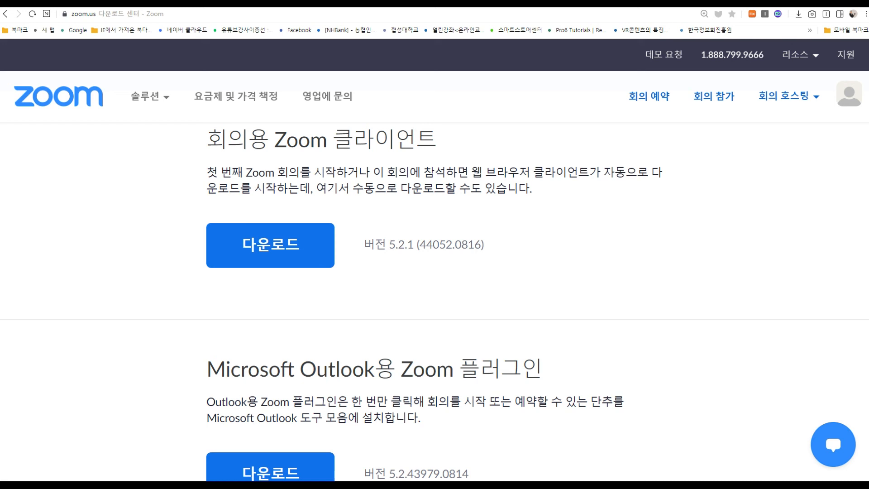
# - Bring the chat with the meeting invitation into view, highlight its meeting ID and passcode, and open Zoom's join-meeting (회의 참가) form
pyautogui.moveTo(868, 170); pyautogui.dragTo(765, 75)
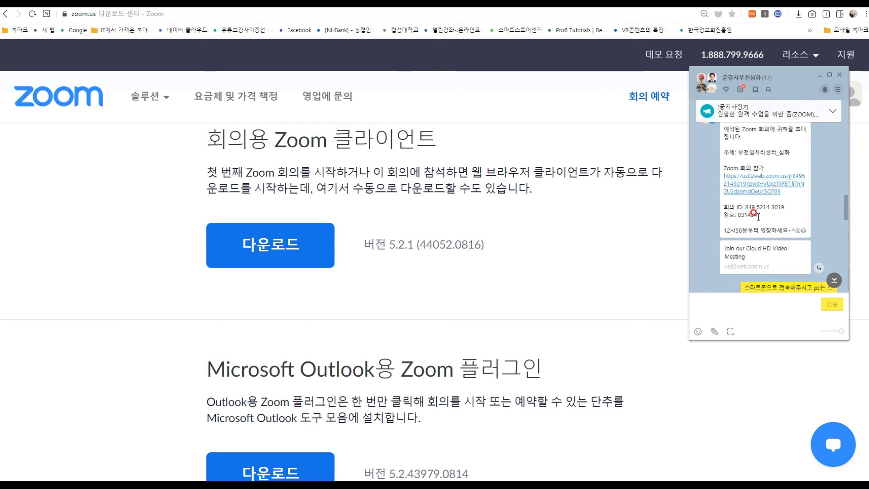
pyautogui.moveTo(755, 215); pyautogui.dragTo(715, 207)
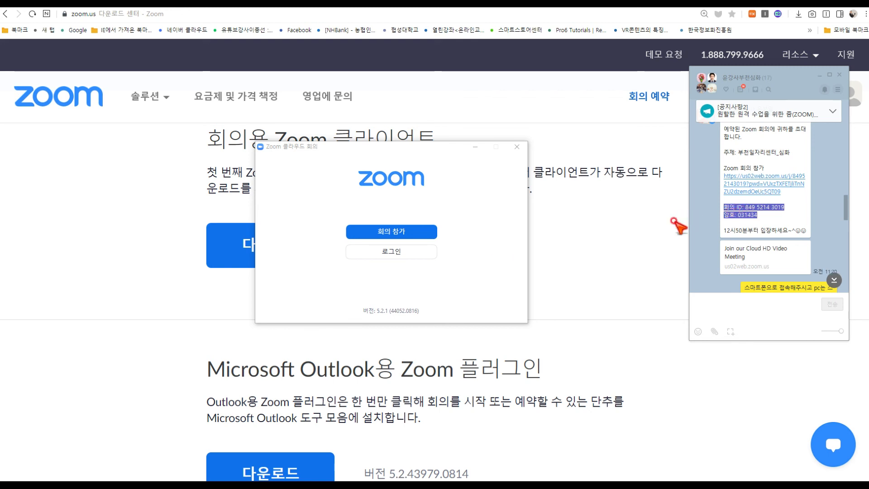
pyautogui.click(392, 232)
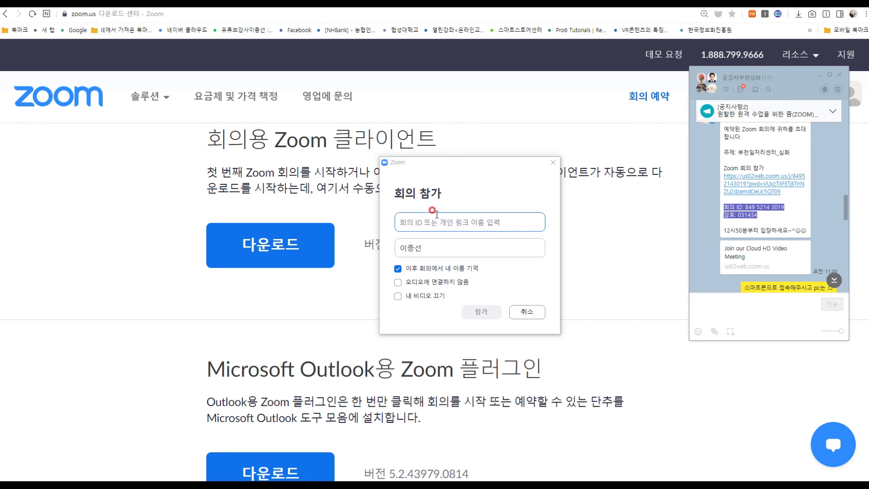
pyautogui.click(434, 224)
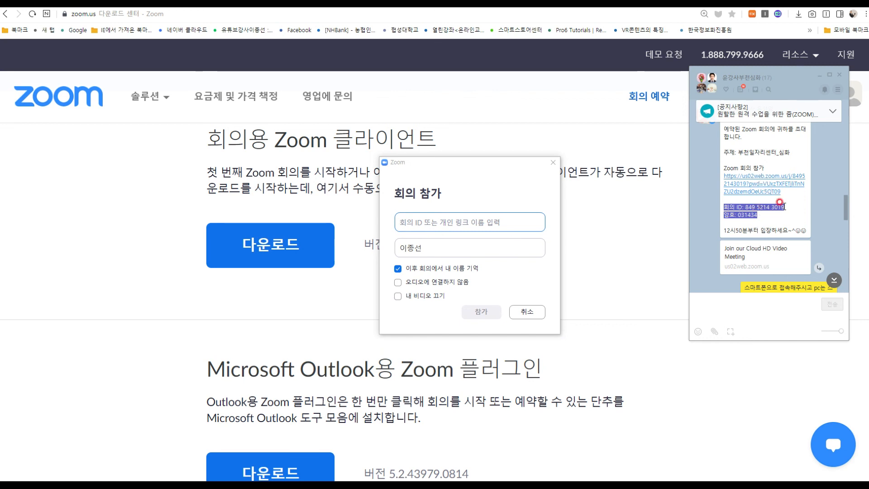
# - Copy the meeting ID from the invitation into the join-meeting form and select the passcode in the invitation
pyautogui.moveTo(784, 207); pyautogui.dragTo(746, 207)
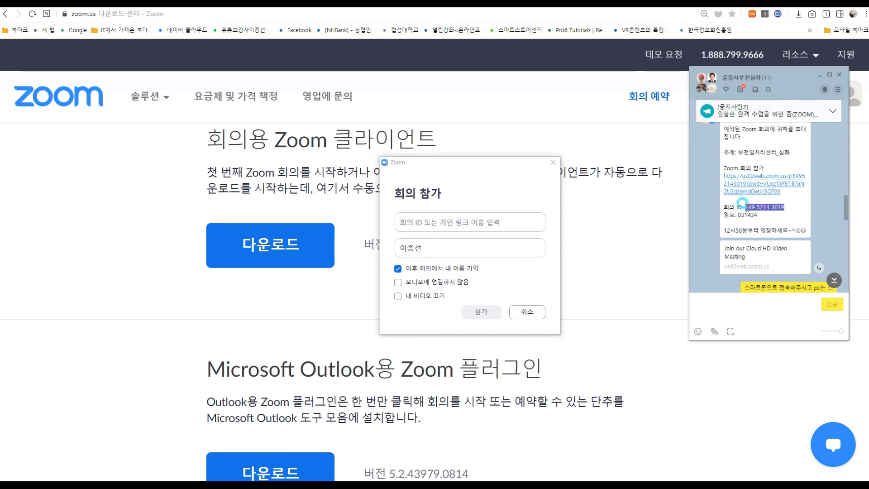
pyautogui.rightClick(748, 208)
pyautogui.click(765, 214)
pyautogui.click(452, 217)
pyautogui.hotkey('ctrl', 'v')
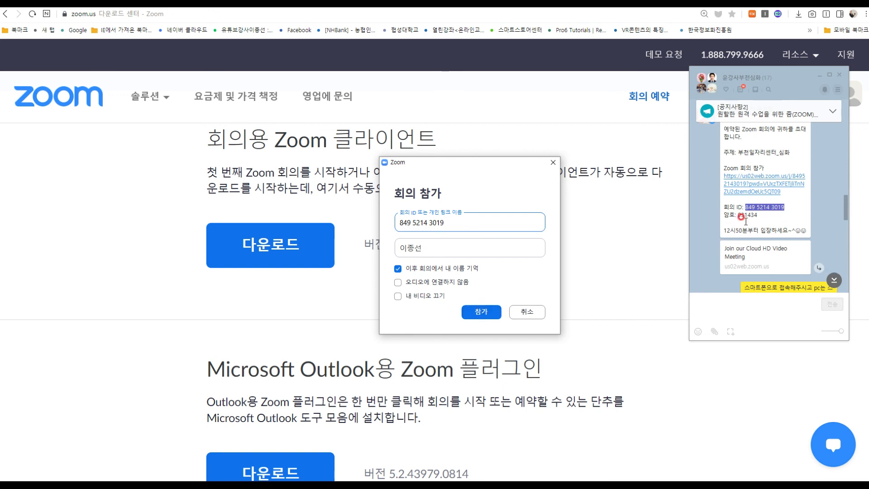
pyautogui.moveTo(738, 214); pyautogui.dragTo(761, 218)
pyautogui.click(762, 215)
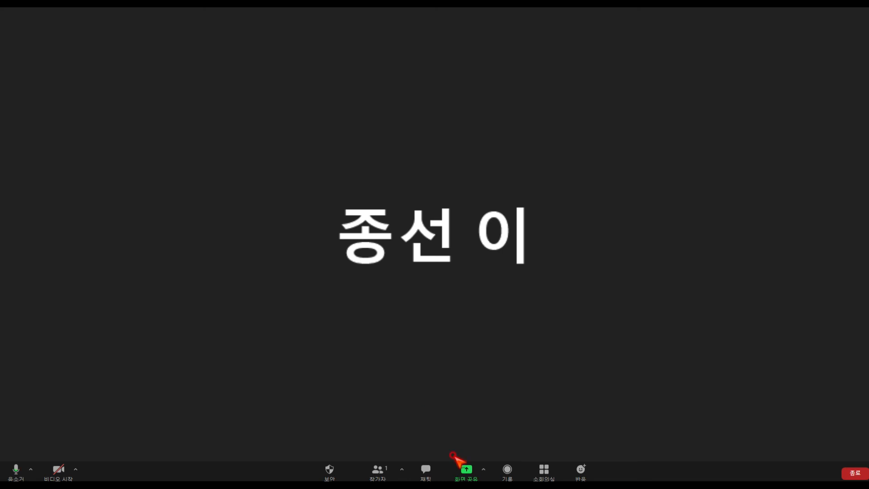
# - Show the participants and chat windows and move both clear of the meeting's center, with participants above the chat
pyautogui.click(379, 471)
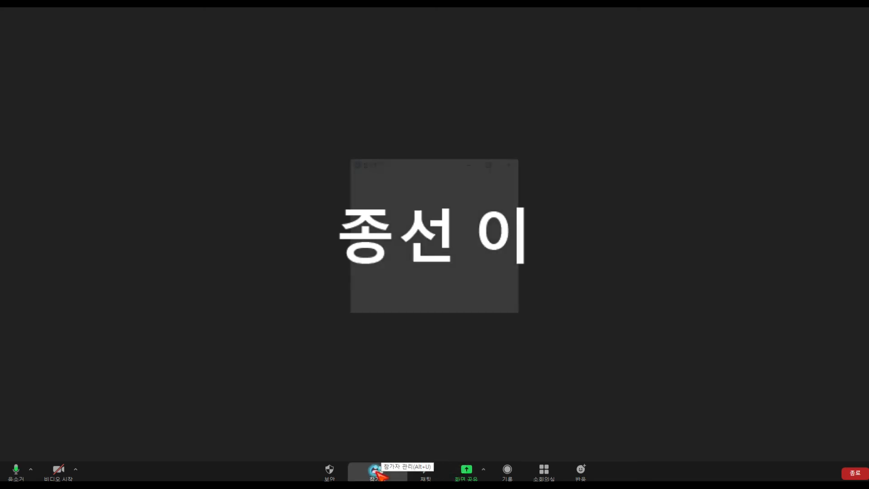
pyautogui.click(424, 472)
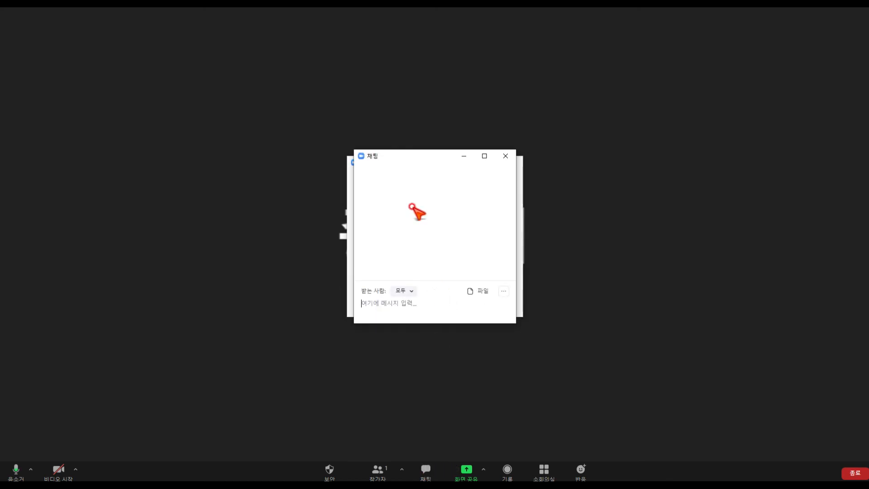
pyautogui.moveTo(406, 159); pyautogui.dragTo(750, 294)
pyautogui.moveTo(387, 164); pyautogui.dragTo(733, 20)
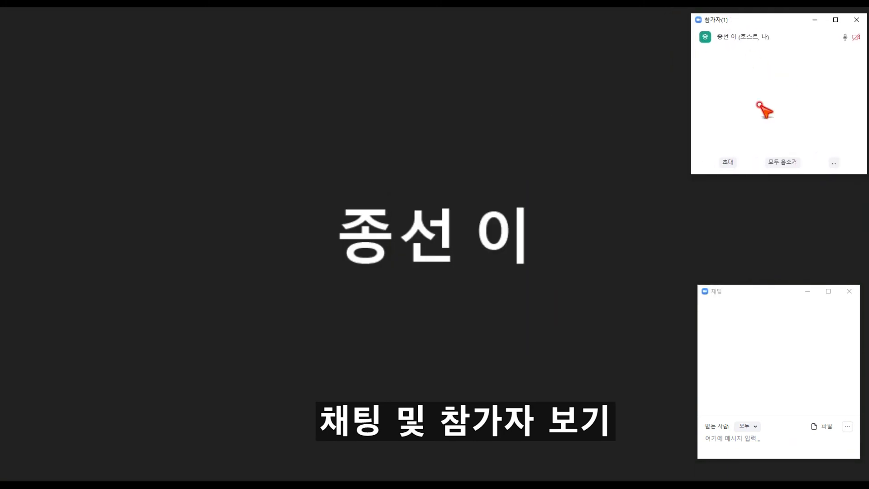
# - Start a chat message to everyone (모두) in the meeting on the computer
pyautogui.click(721, 439)
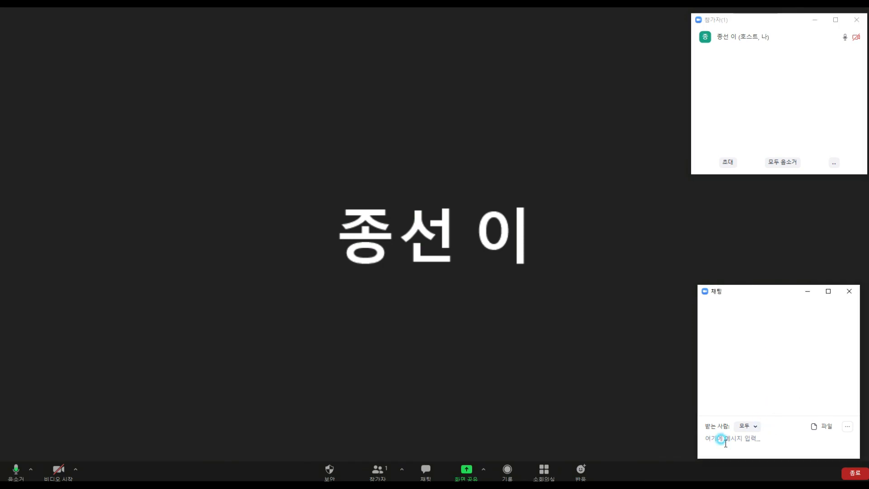
pyautogui.write('ㅎ')
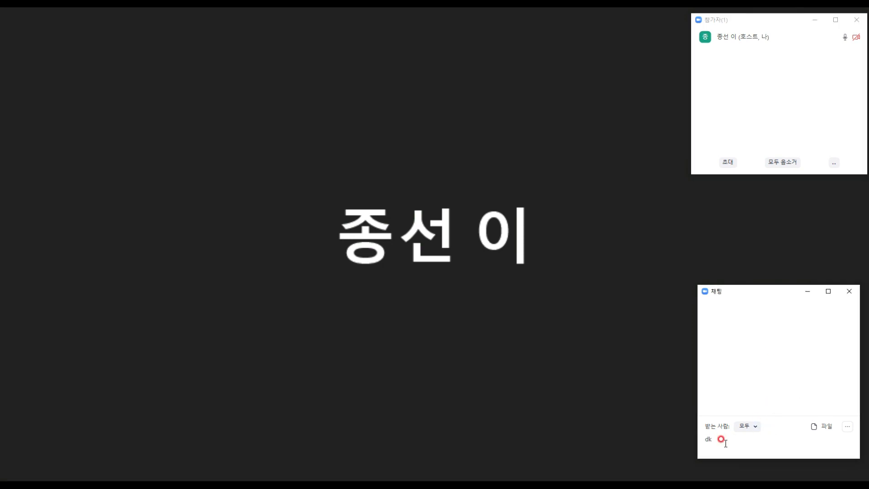